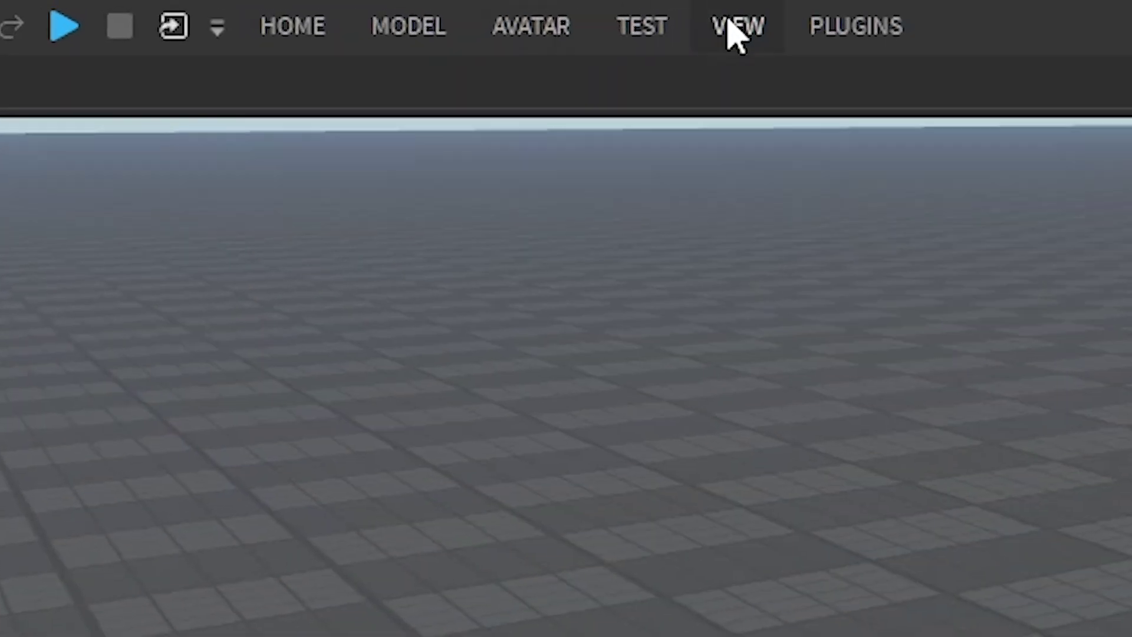
Step: Show the Command Bar from the VIEW tab
{"action": "left_click", "coordinate": [746, 26]}
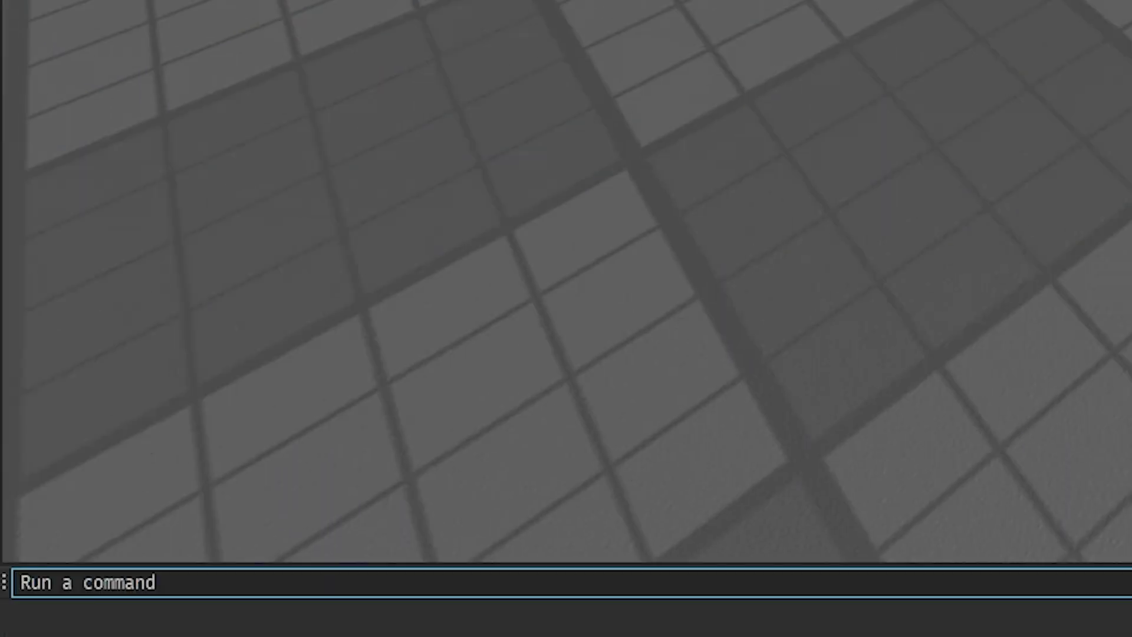
{"action": "left_click", "coordinate": [298, 533]}
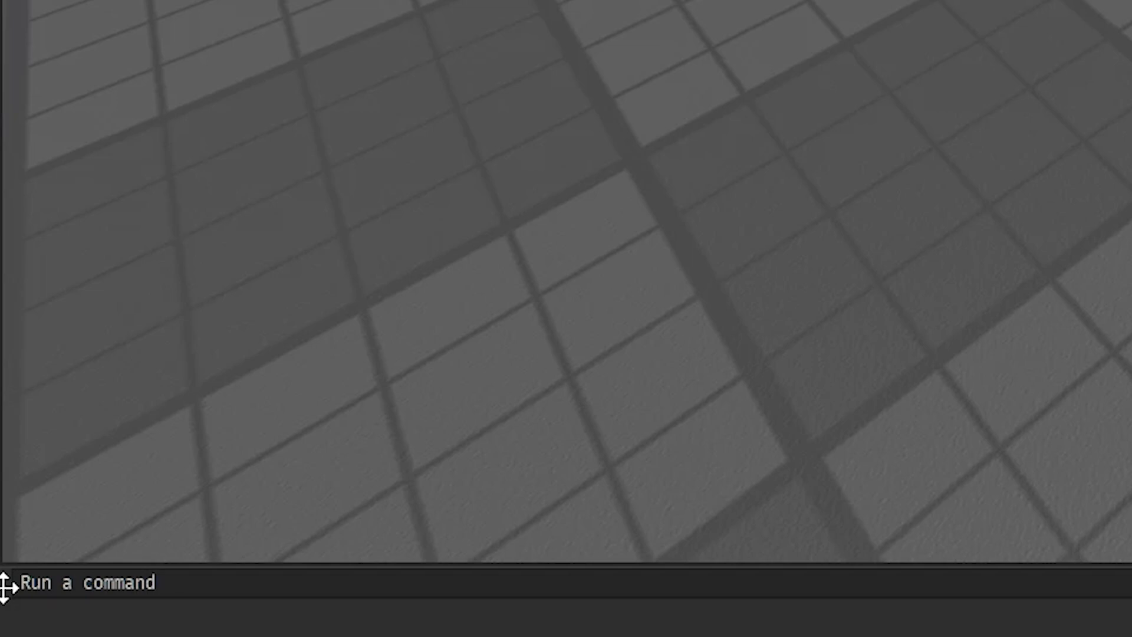
{"action": "left_click_drag", "start_coordinate": [10, 585], "coordinate": [257, 39]}
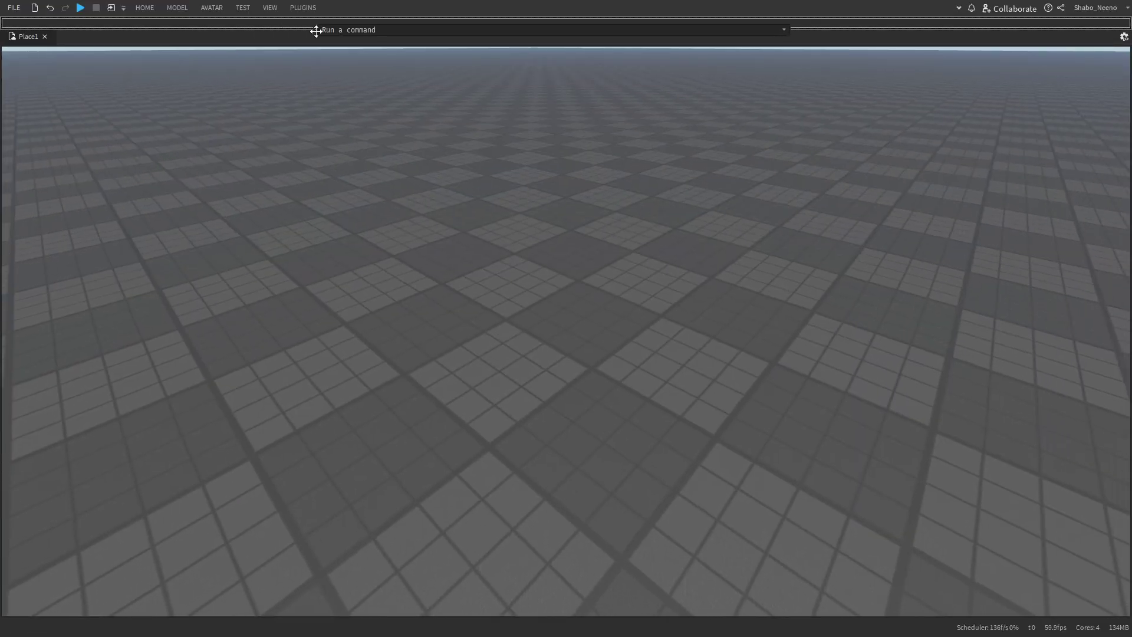
{"action": "mouse_move", "coordinate": [257, 40]}
{"action": "left_mouse_down"}
{"action": "mouse_move", "coordinate": [146, 604]}
{"action": "mouse_move", "coordinate": [26, 612]}
{"action": "left_mouse_up"}
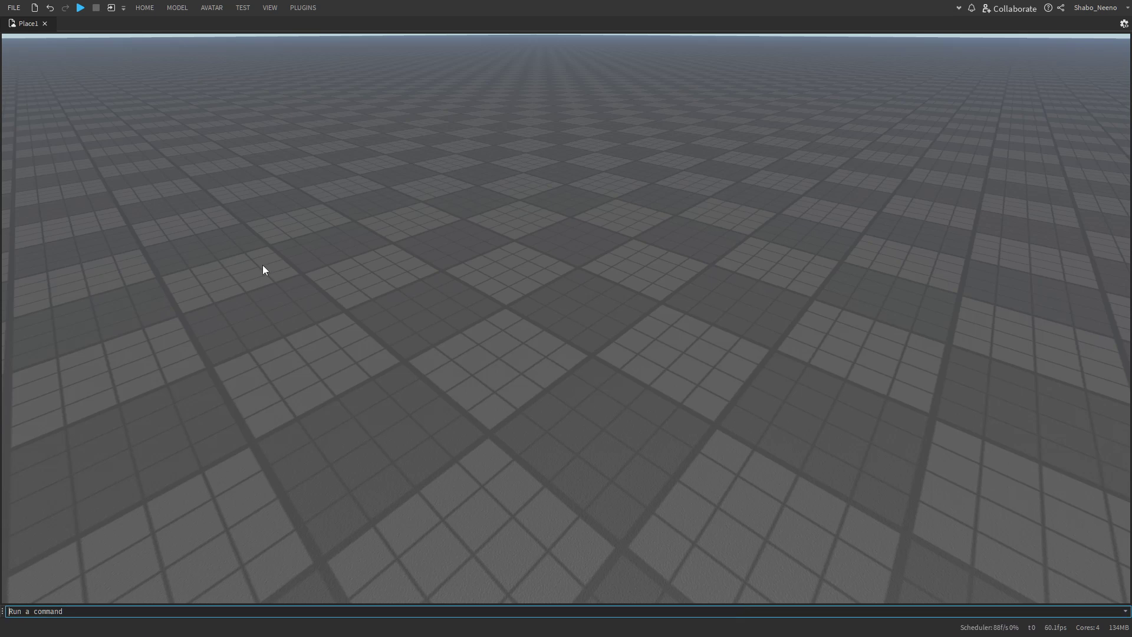
{"action": "type", "text": "Ins"}
Step: Clear the partial 'Ins' command and start a Play test from the HOME tab
{"action": "key", "text": "BackSpace"}
{"action": "key", "text": "BackSpace"}
{"action": "key", "text": "BackSpace"}
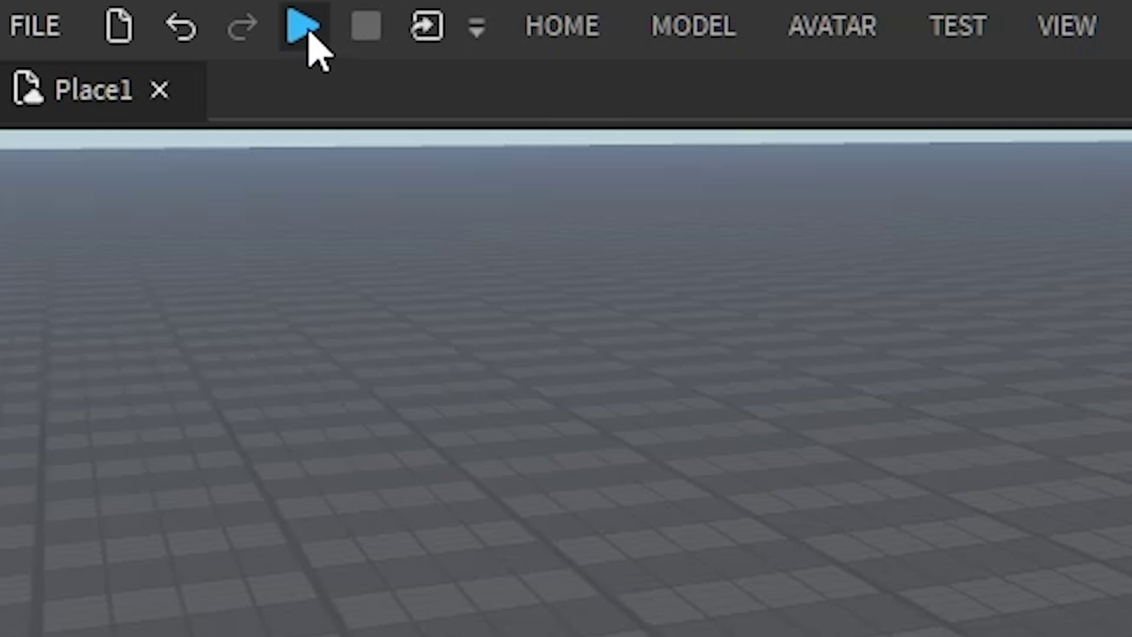
{"action": "left_click", "coordinate": [563, 27]}
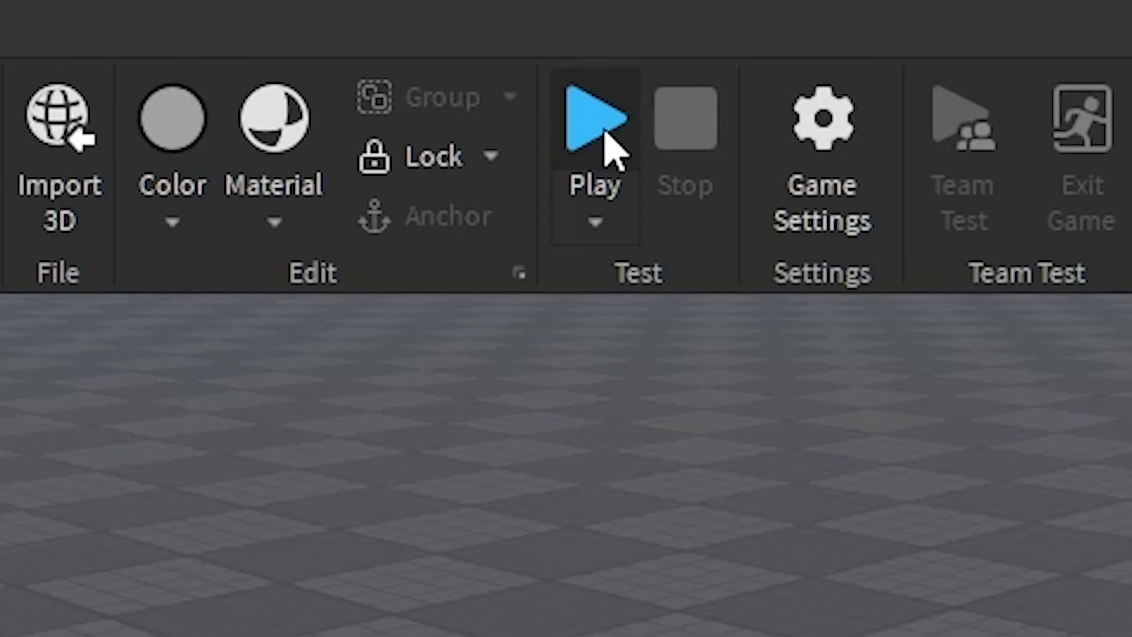
{"action": "left_click", "coordinate": [607, 148]}
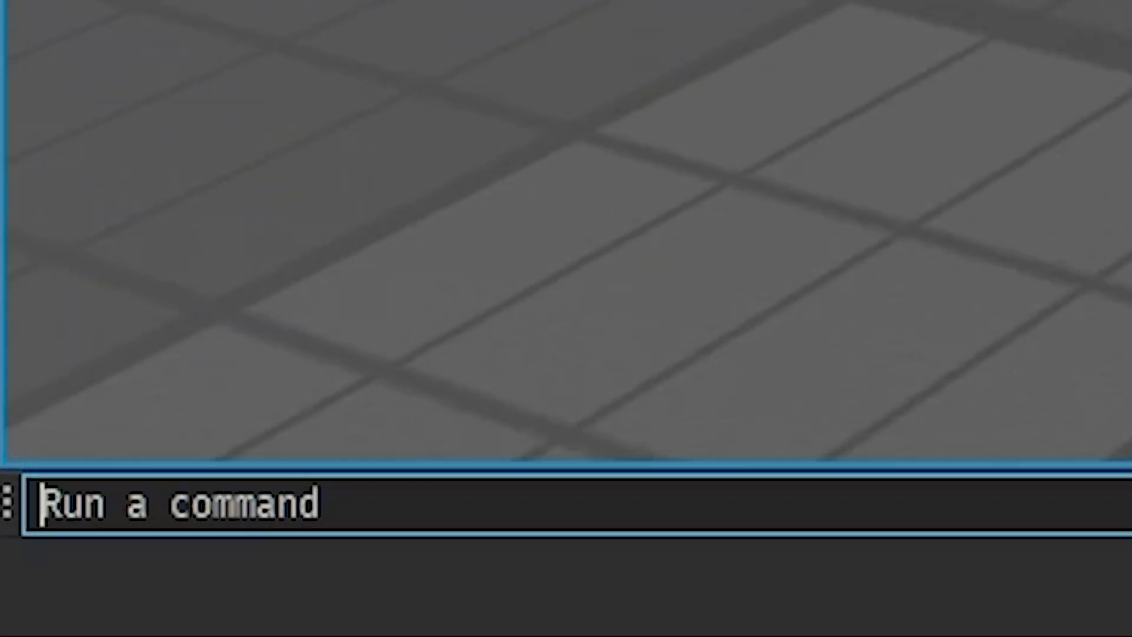
{"action": "type", "text": "Instance.new('par"}
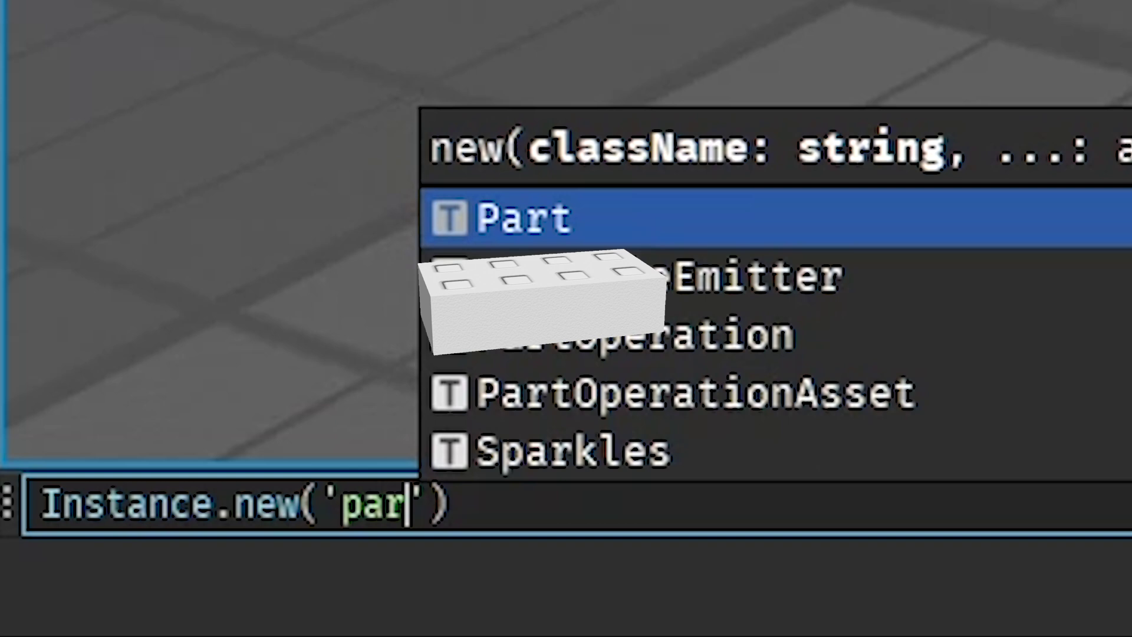
Step: Run Instance.new('Part',workspace) repeatedly to spawn parts, and jump the character onto the platform
{"action": "key", "text": "Tab"}
{"action": "type", "text": ",workspace"}
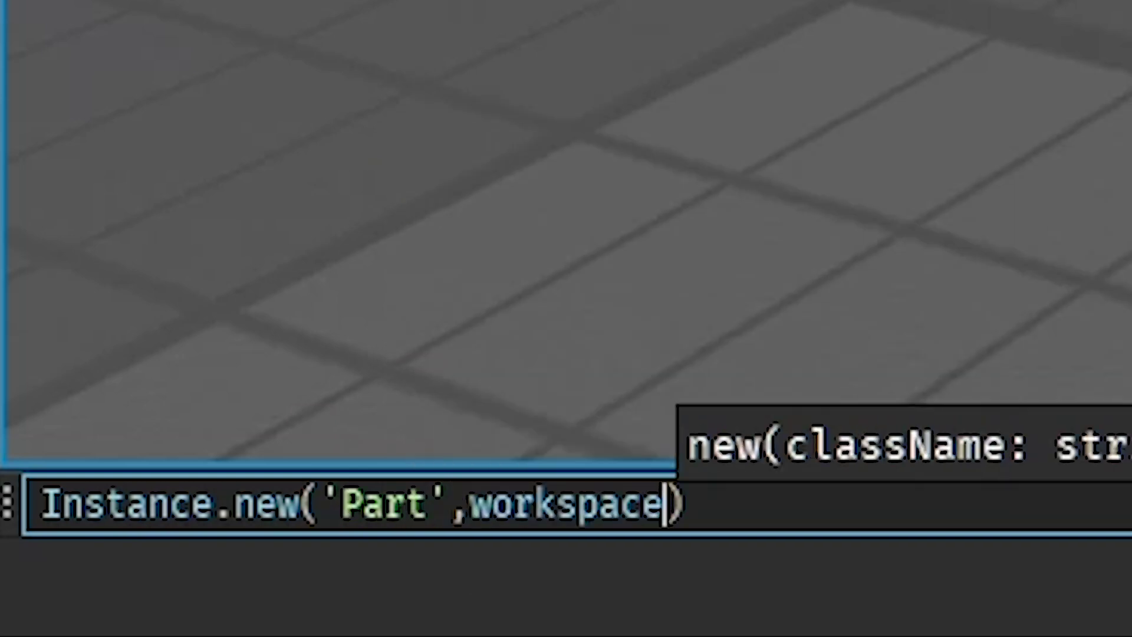
{"action": "key", "text": "Return"}
{"action": "key", "text": "Return"}
{"action": "key", "text": "Return"}
{"action": "key", "text": "Return"}
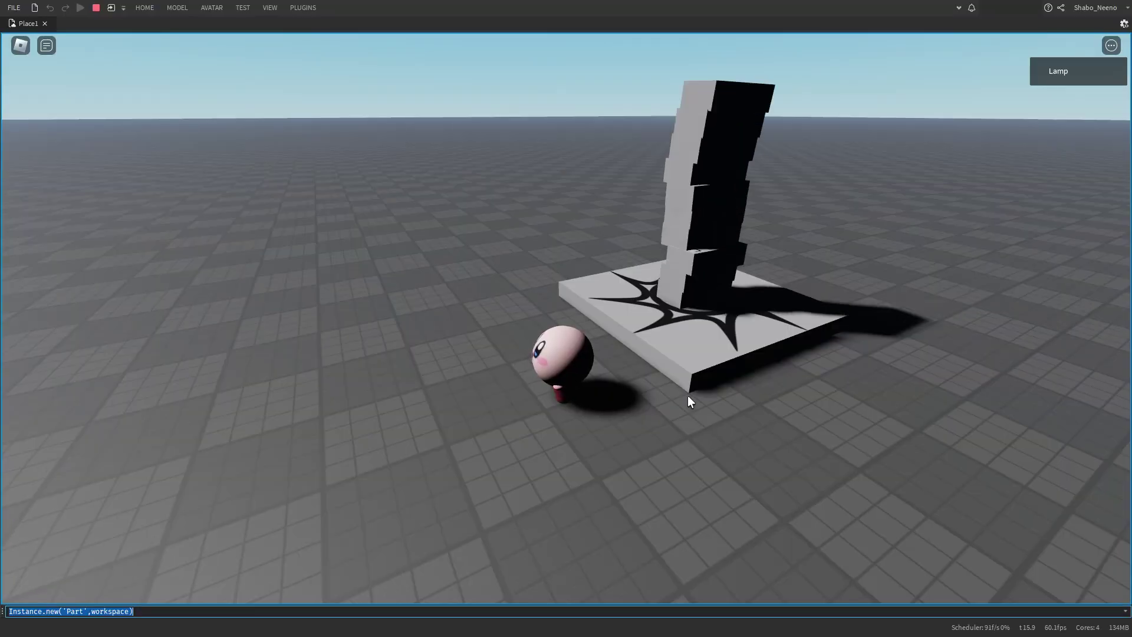
{"action": "key", "text": "Return"}
{"action": "key", "text": "Return"}
{"action": "key", "text": "Return"}
{"action": "key", "text": "w"}
{"action": "key", "text": "space"}
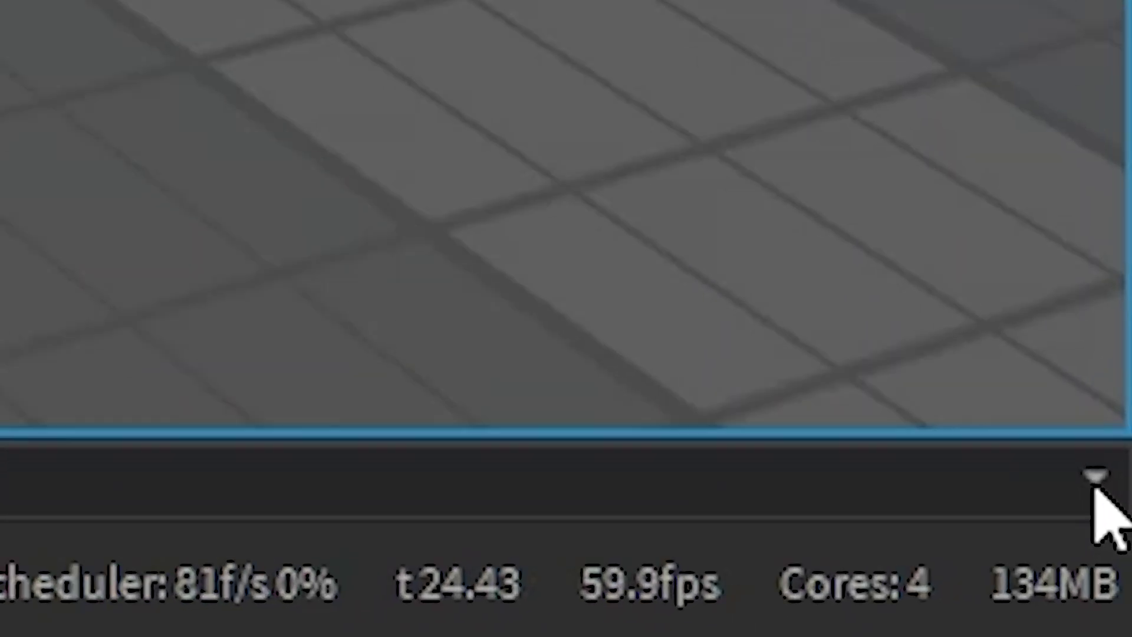
Step: Rerun the InsertService LoadAsset(34901961) command from the command history
{"action": "left_click", "coordinate": [1095, 482]}
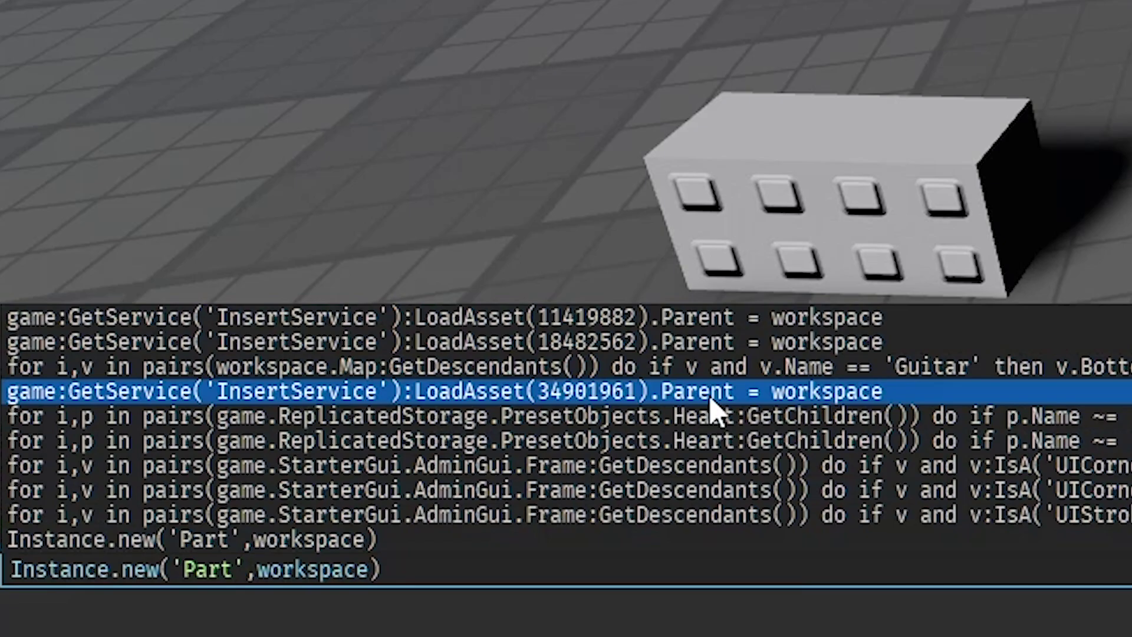
{"action": "left_click", "coordinate": [677, 397]}
{"action": "key", "text": "Return"}
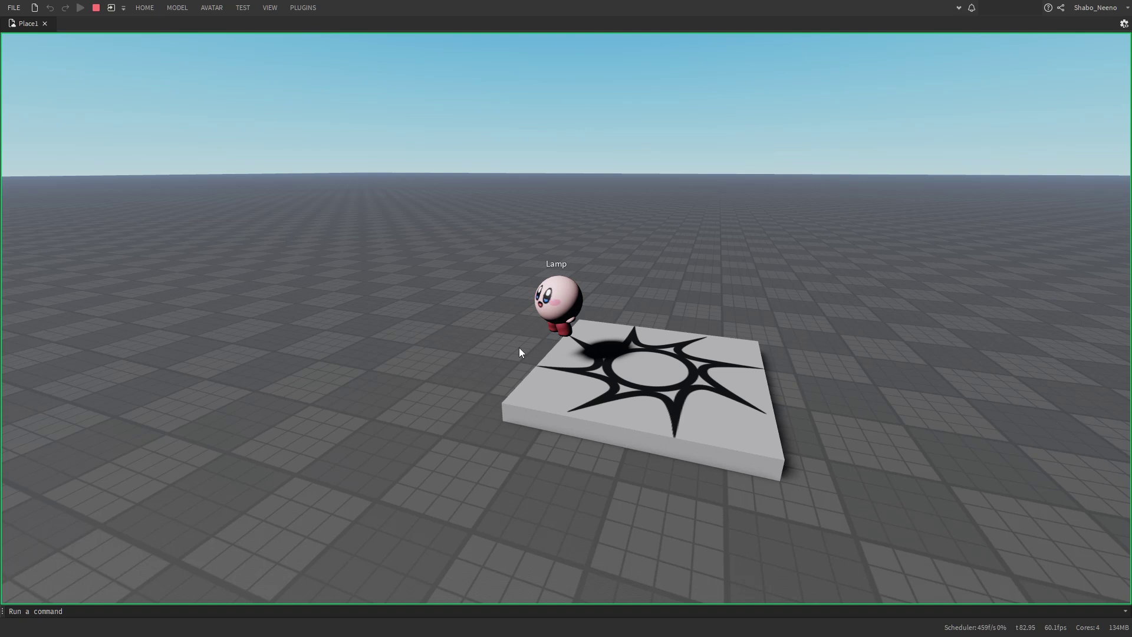
Step: Run the LoadAsset(18482562) command to add the yellow guitar
{"action": "left_click", "coordinate": [223, 609]}
{"action": "key", "text": "ctrl+v"}
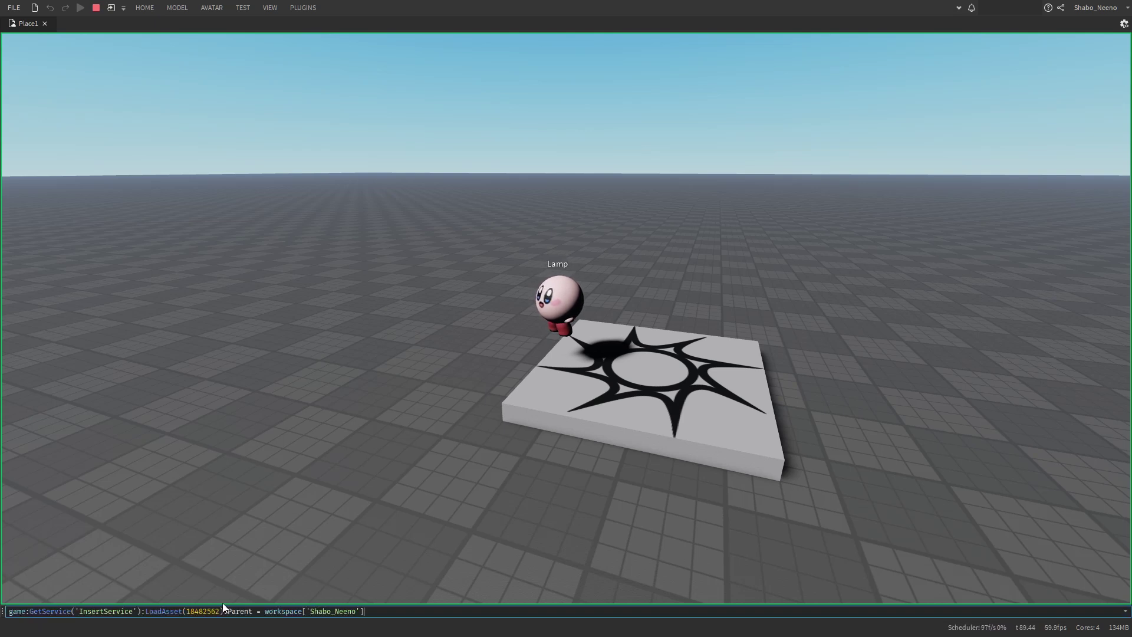
{"action": "key", "text": "Return"}
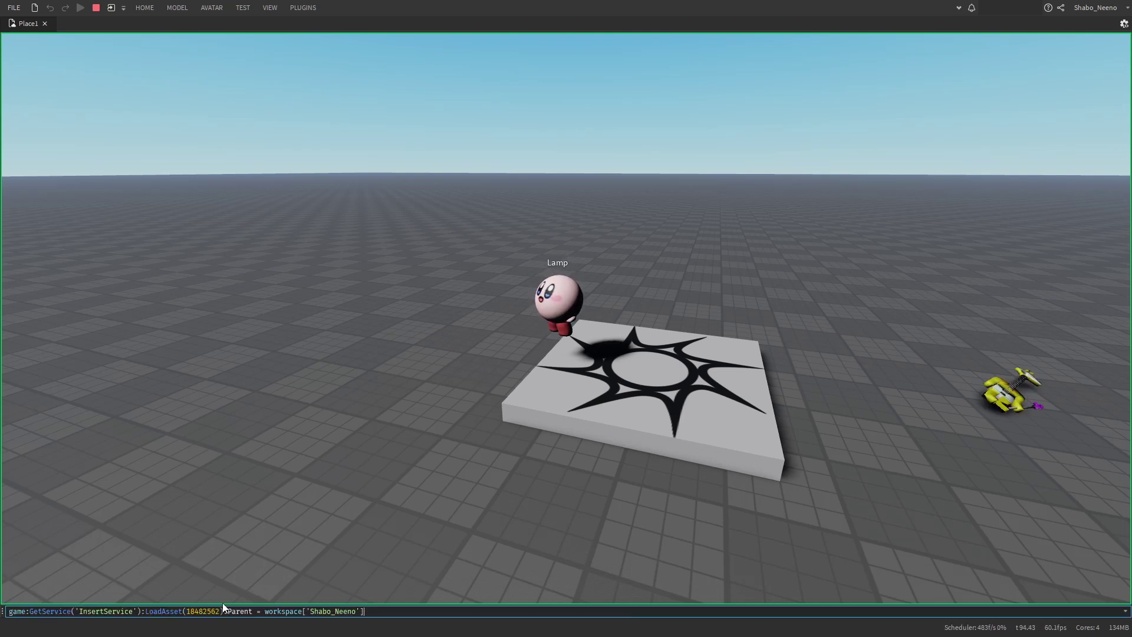
Step: Rerun Instance.new('Part',workspace) to spawn more parts, then resume controlling the character
{"action": "key", "text": "Up"}
{"action": "key", "text": "Return"}
{"action": "left_click", "coordinate": [145, 7]}
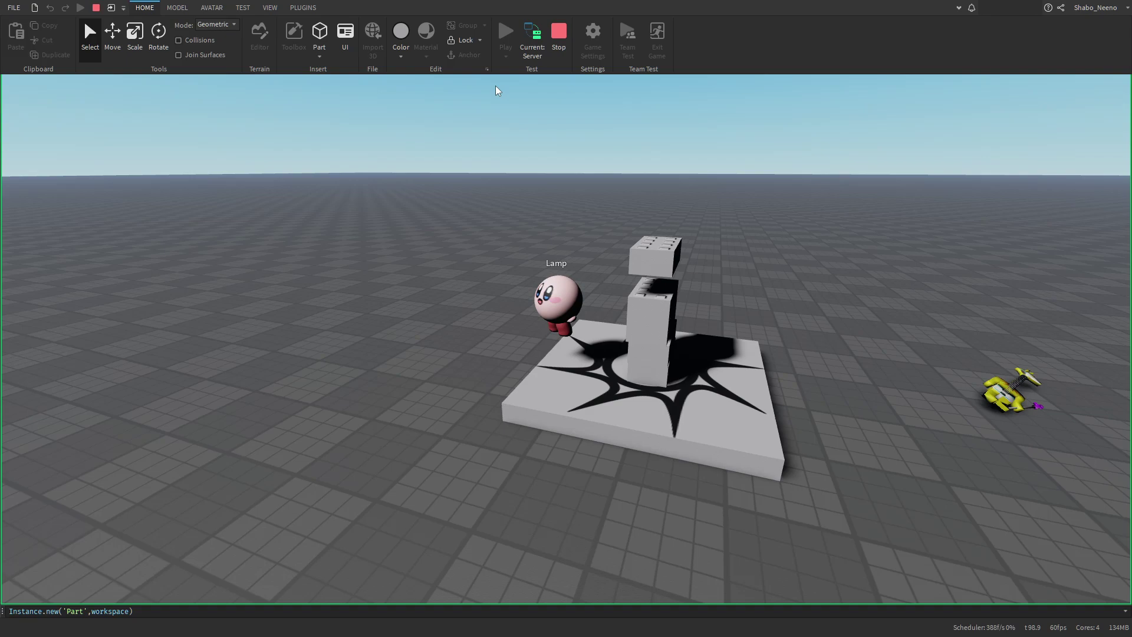
{"action": "left_click", "coordinate": [528, 49]}
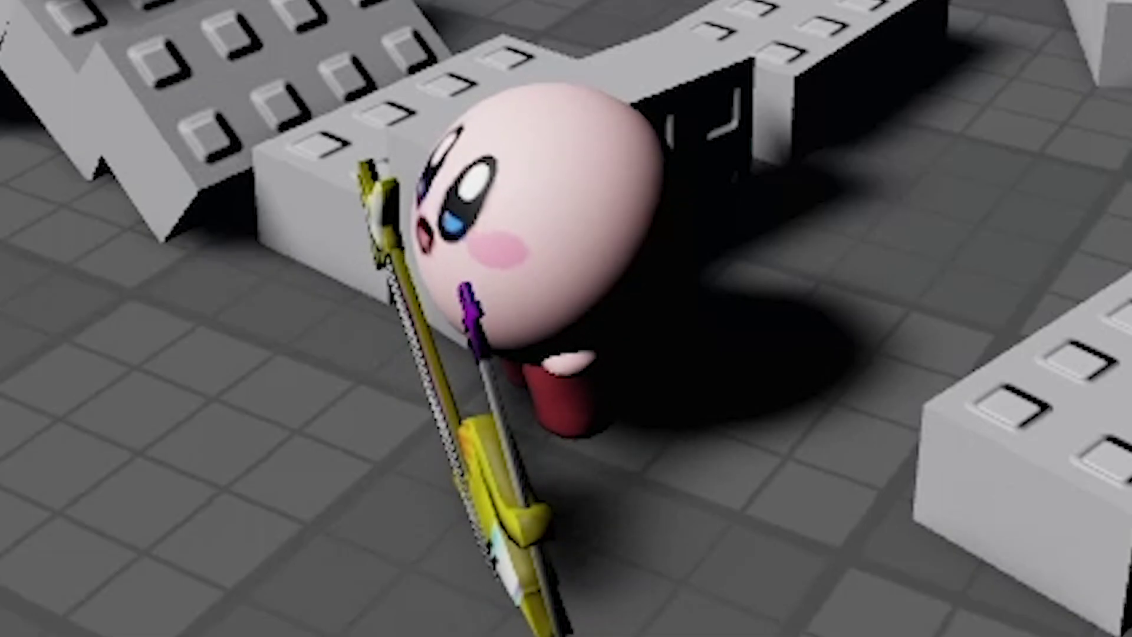